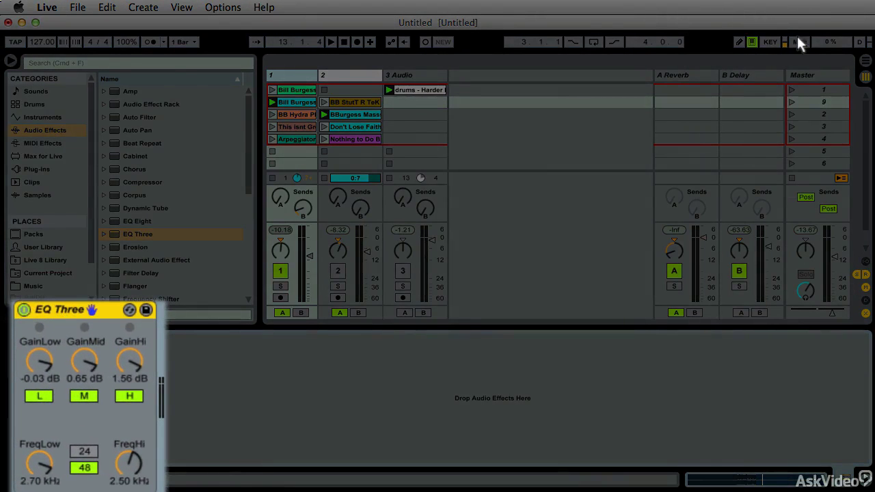
- Map EQ Three's GainLo, GainMid and GainHi to CC 21, 19 and 17, then launch track 1's fourth clip
click(802, 43)
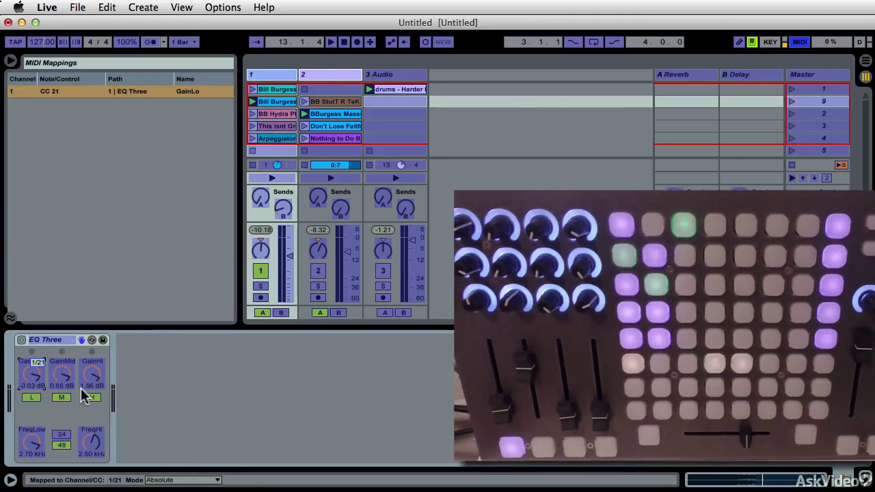
click(66, 372)
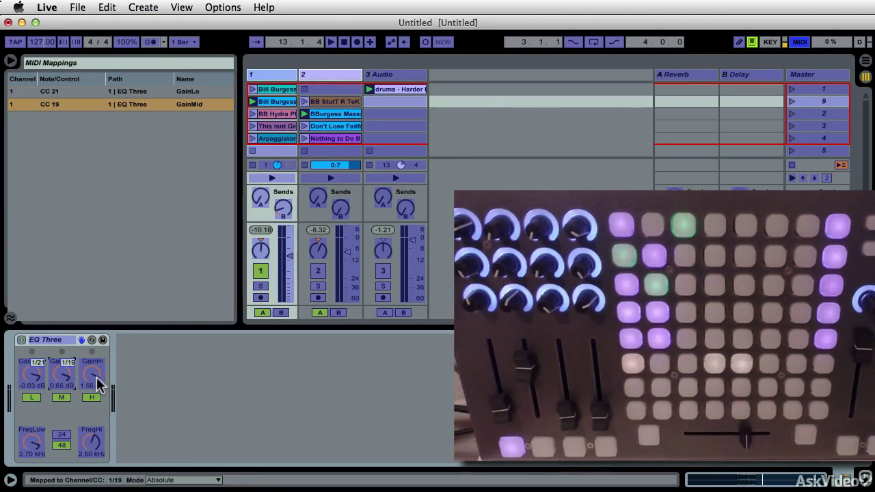
click(96, 377)
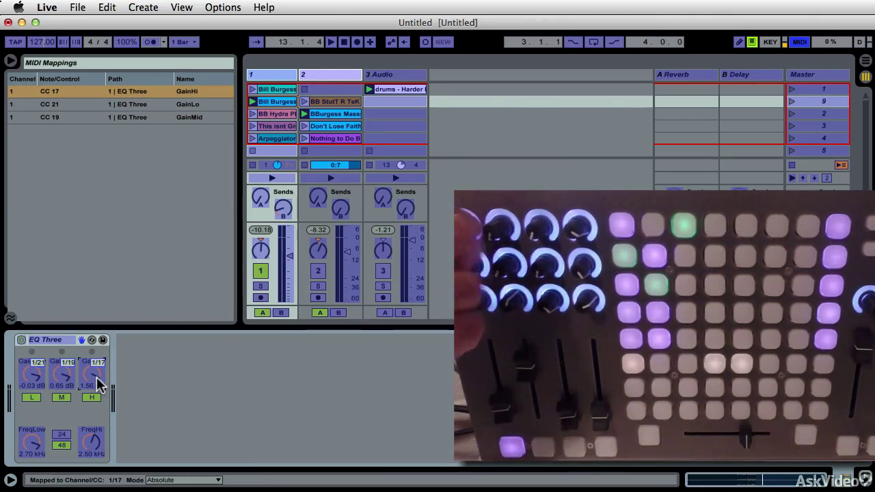
click(800, 42)
click(272, 127)
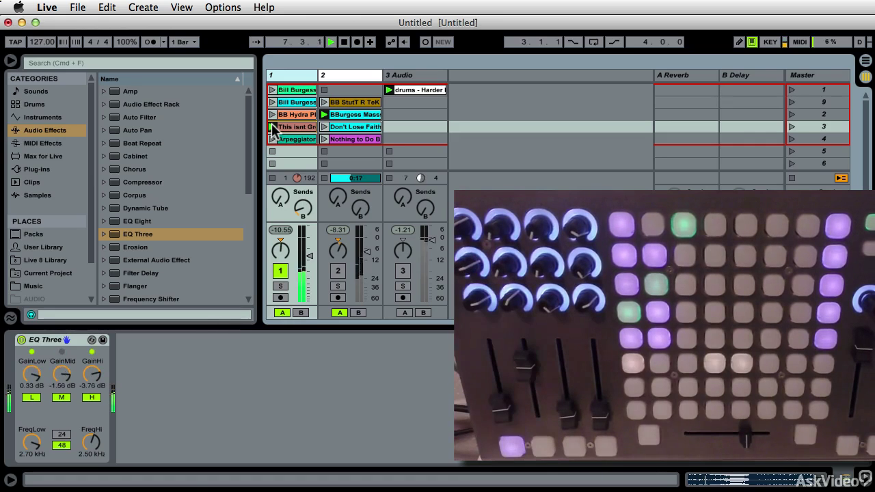
- Stop the transport with EQ Three gains left at 0.33, -1.56 and -3.76 dB
key(space)
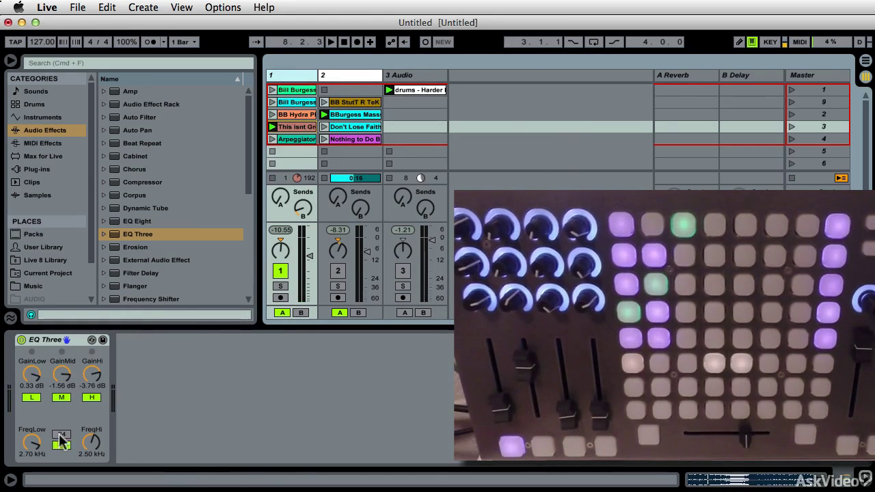
- Assign FreqLo, Send B-Delay and Send A-Reverb to CC 21, and FreqHi to CC 19
click(799, 42)
click(31, 441)
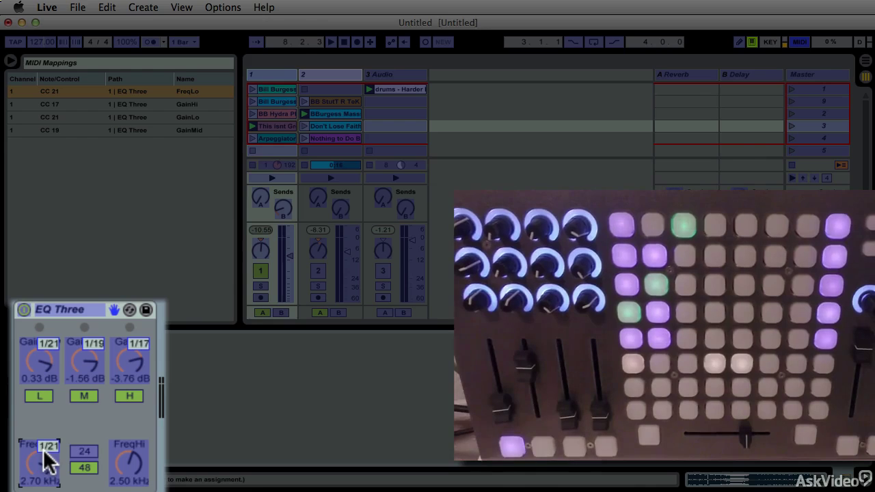
click(136, 472)
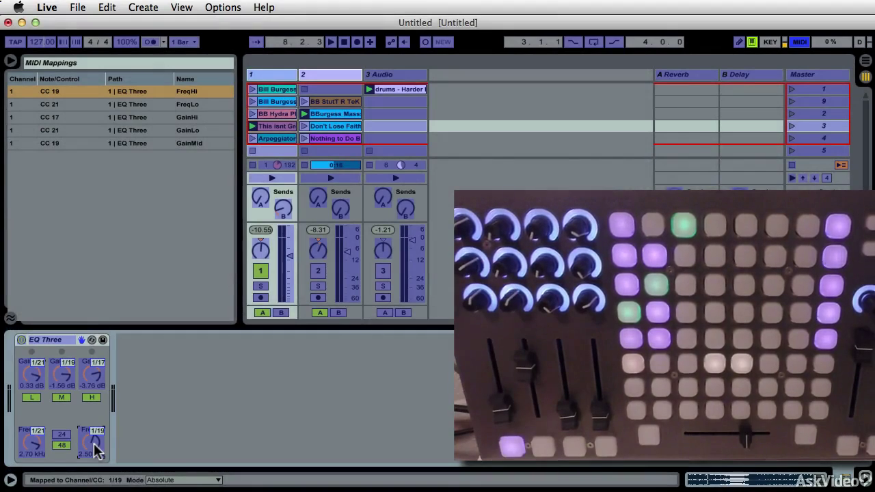
click(283, 209)
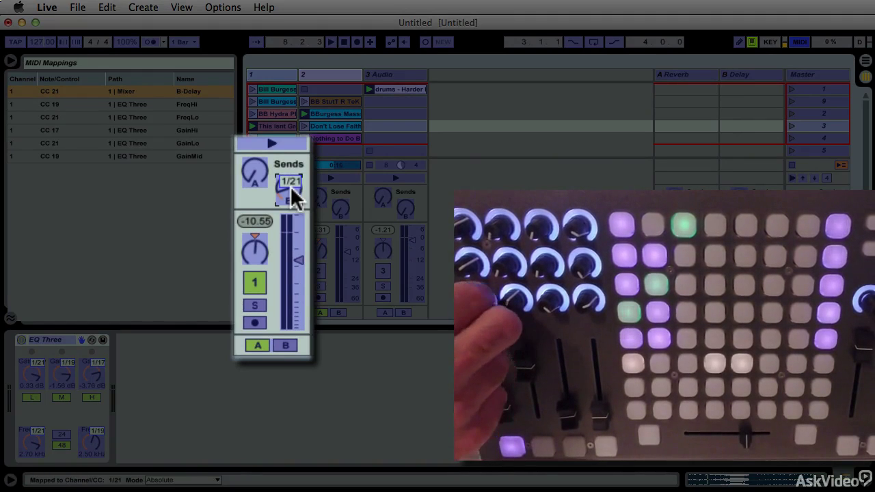
click(254, 175)
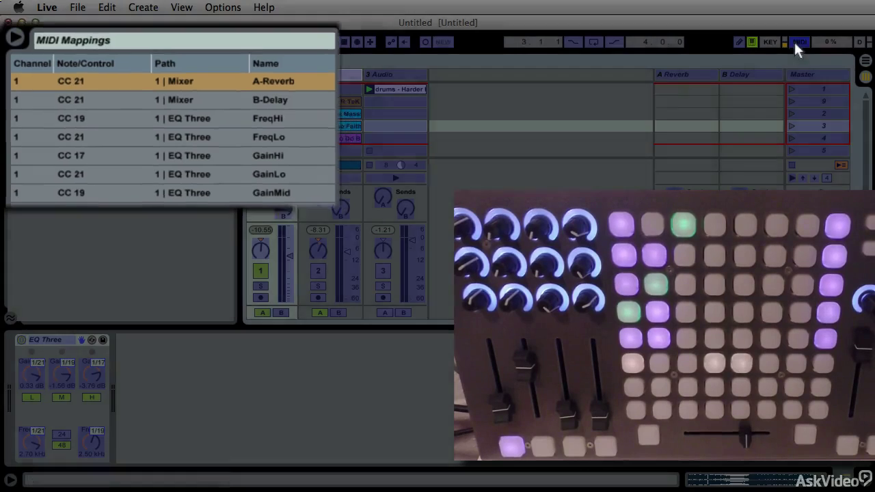
- Exit MIDI Map mode and start playback to test the CC 21 knob
click(795, 42)
key(space)
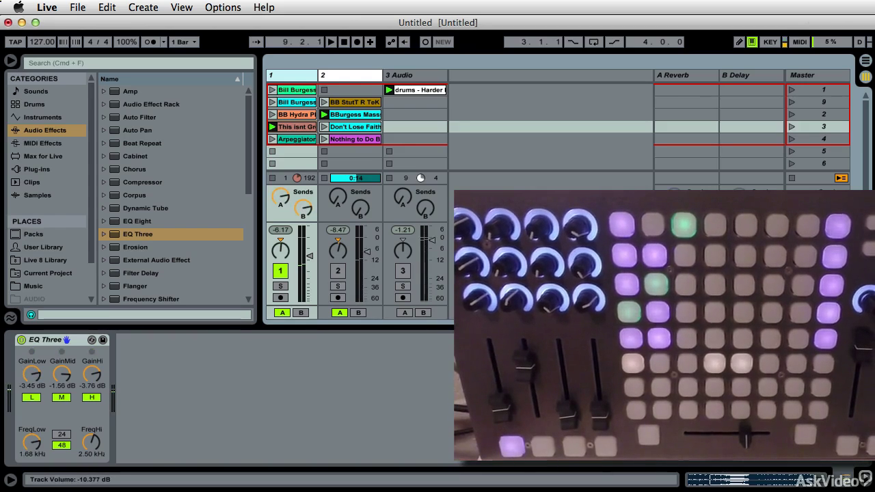
- In MIDI Map mode, invert the range of the FreqLo mapping
click(800, 42)
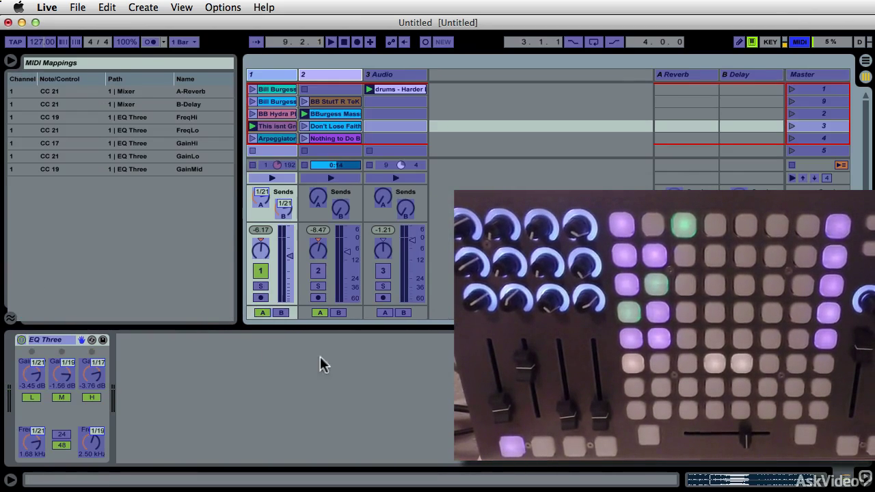
click(35, 443)
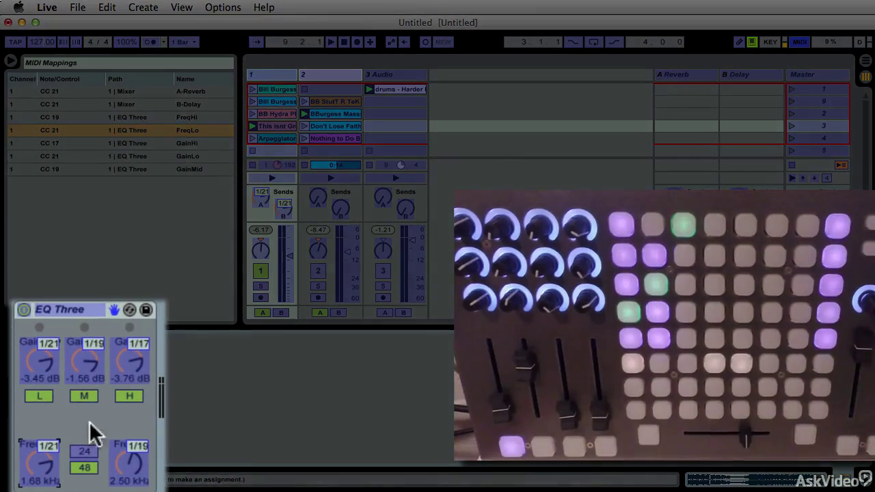
right_click(168, 130)
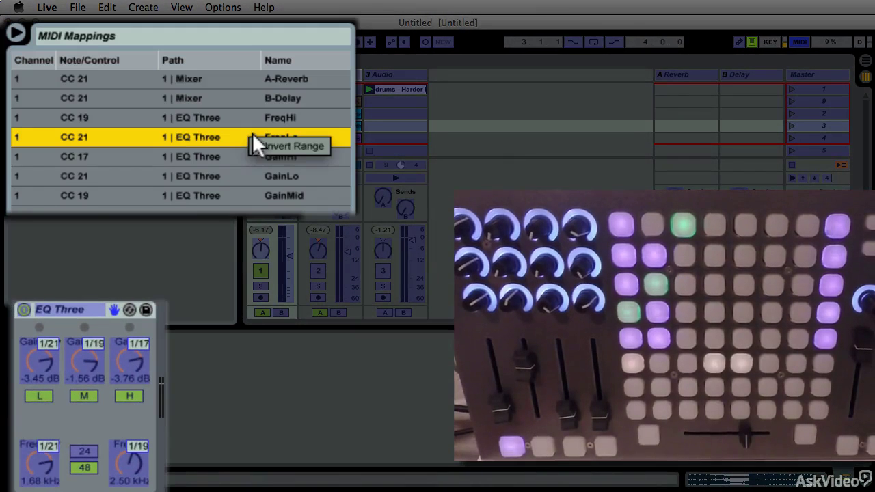
click(291, 146)
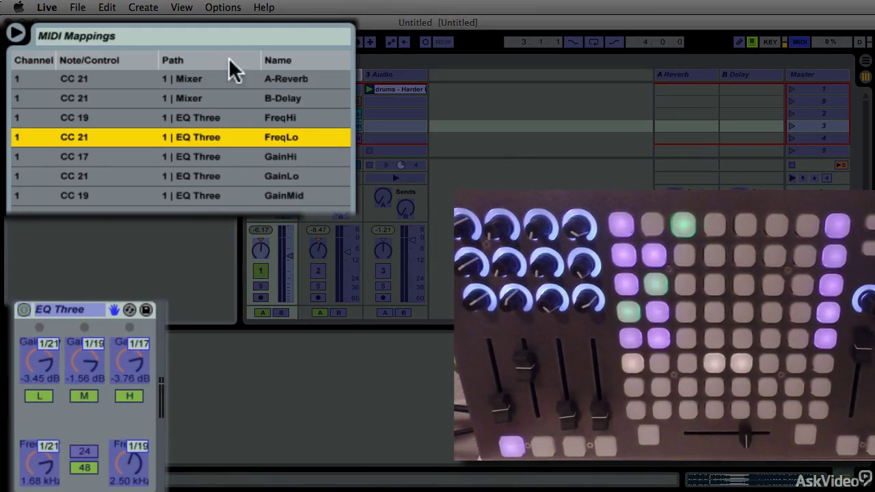
- Invert the range of the B-Delay and A-Reverb send mappings
click(227, 98)
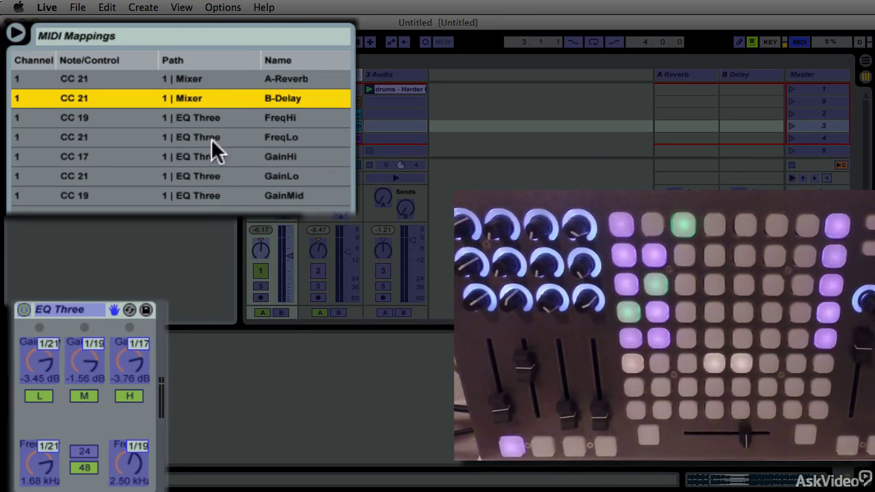
right_click(236, 94)
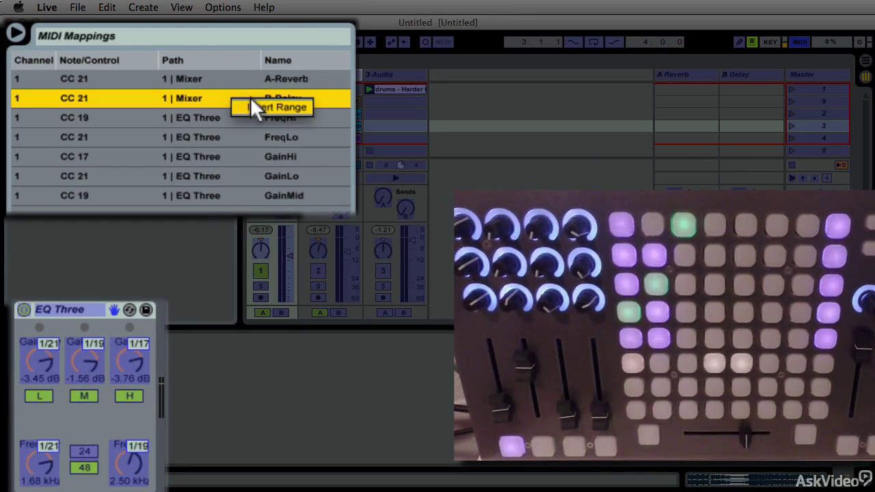
click(251, 99)
right_click(240, 73)
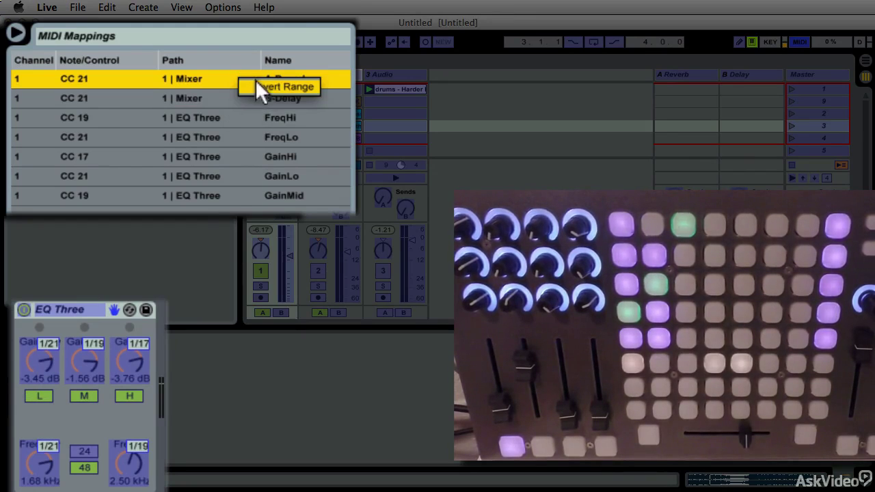
click(266, 87)
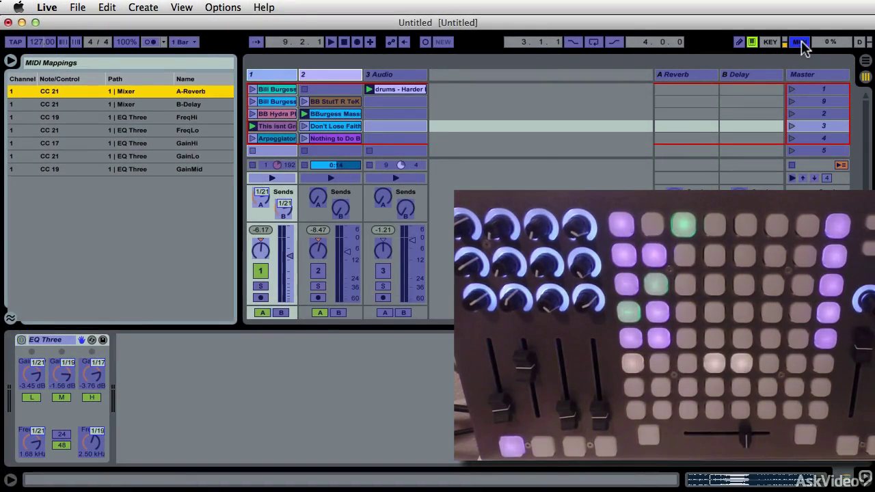
- Exit MIDI Map mode to hear the inverted CC 21 mappings
click(801, 42)
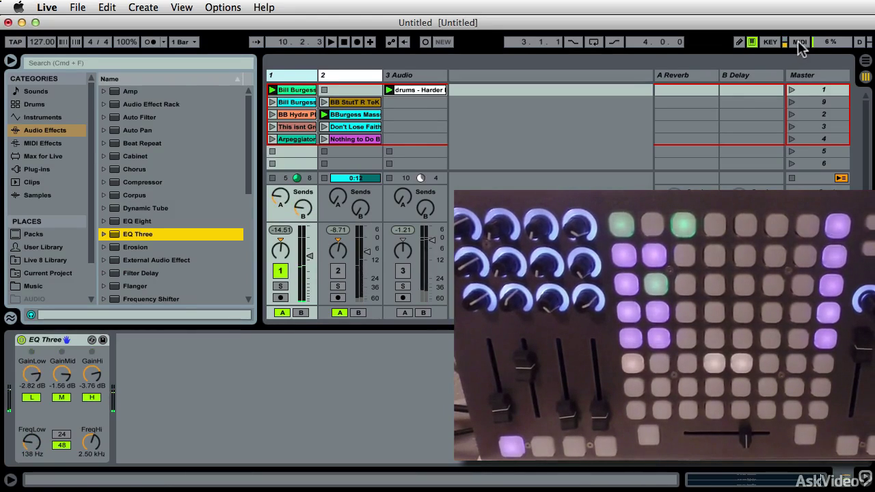
- Reassign EQ Three's FreqHi to the CC 21 knob, currently at 579 Hz
click(800, 43)
click(98, 448)
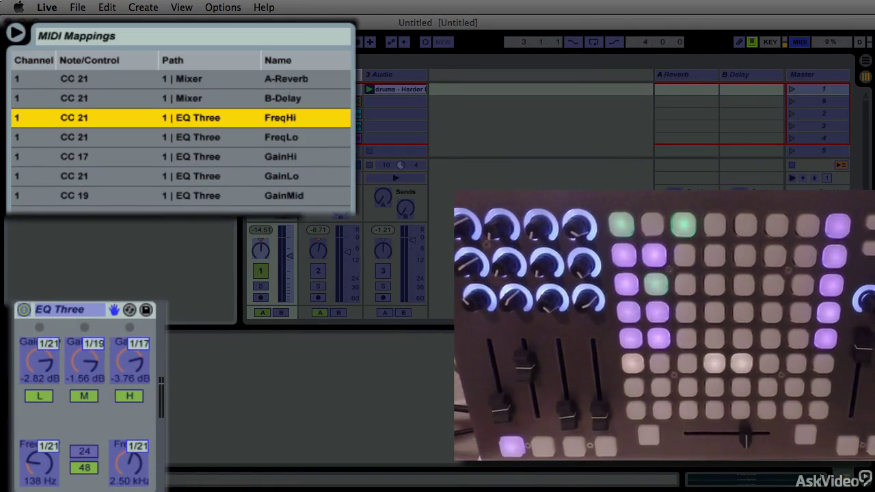
click(796, 39)
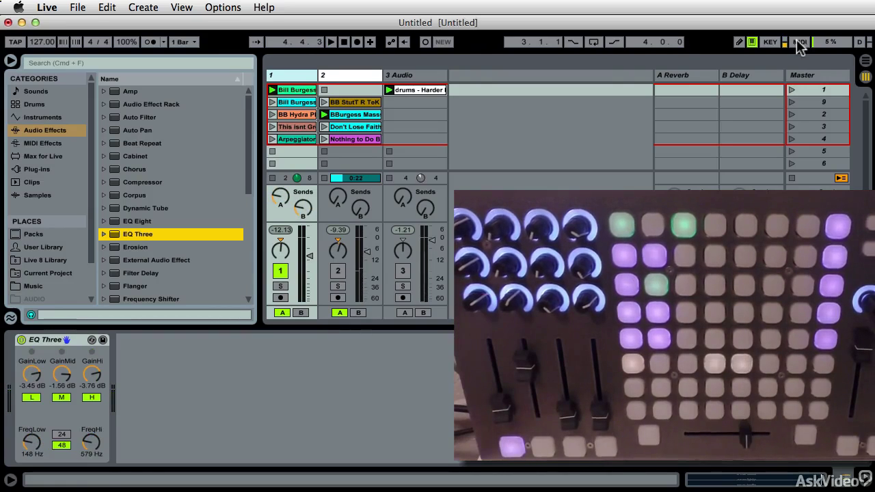
- Add track 1's pan to the CC 21 knob's mappings
click(280, 250)
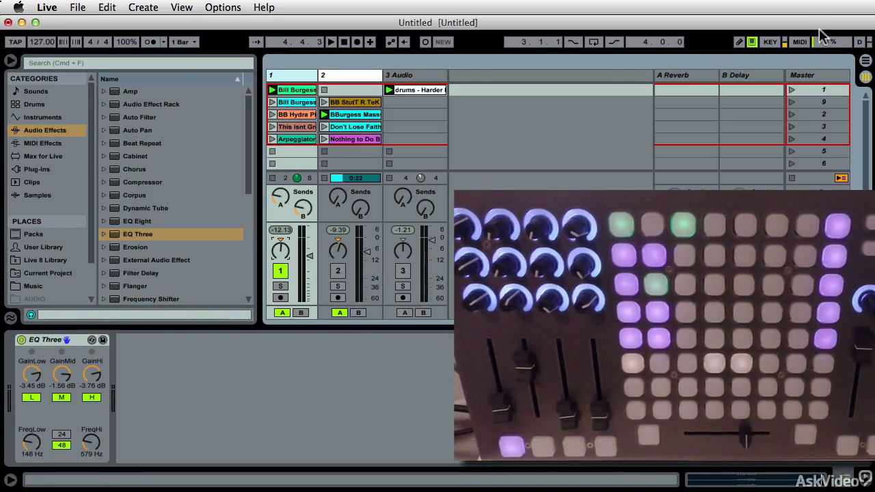
click(802, 42)
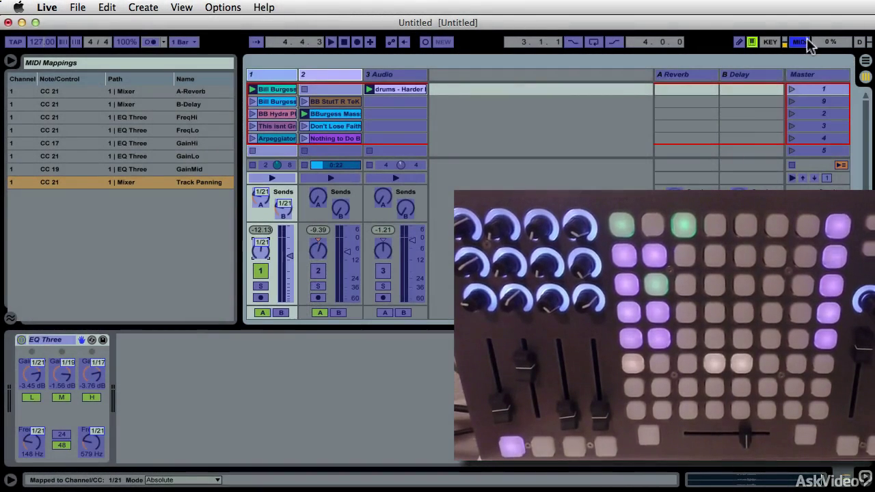
click(801, 43)
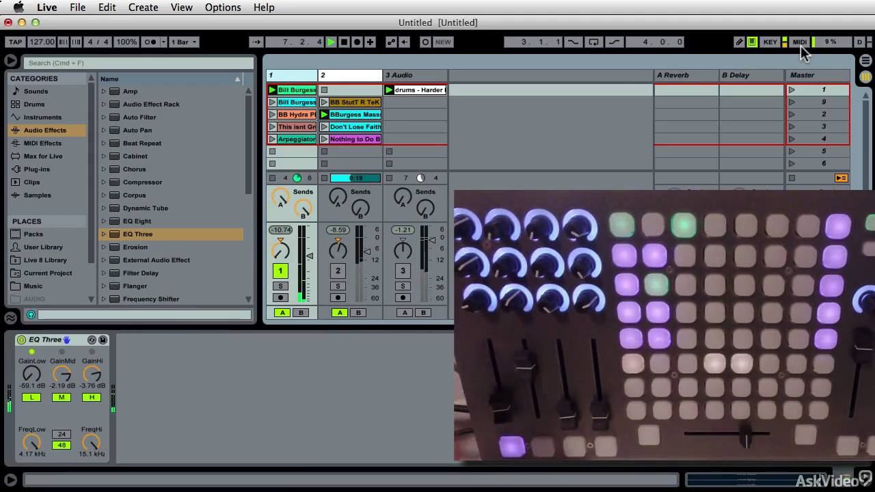
- Assign the master crossfader to the CC 21 knob in MIDI Map mode
click(798, 41)
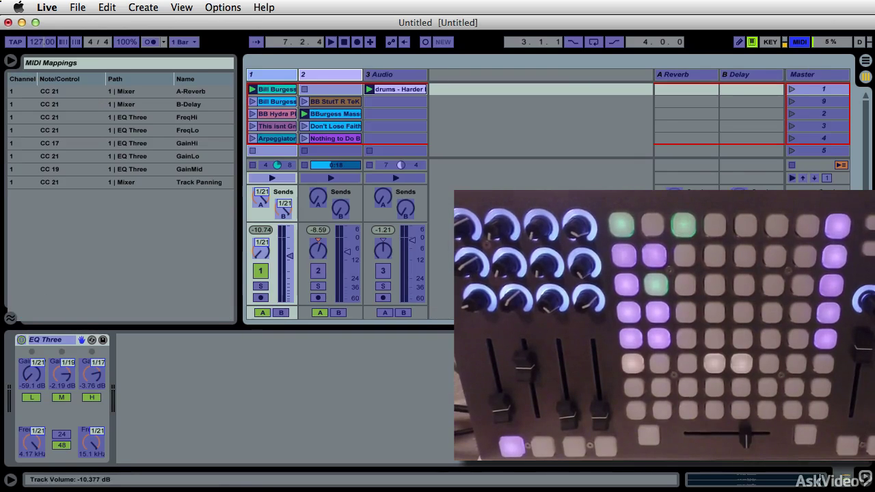
click(834, 310)
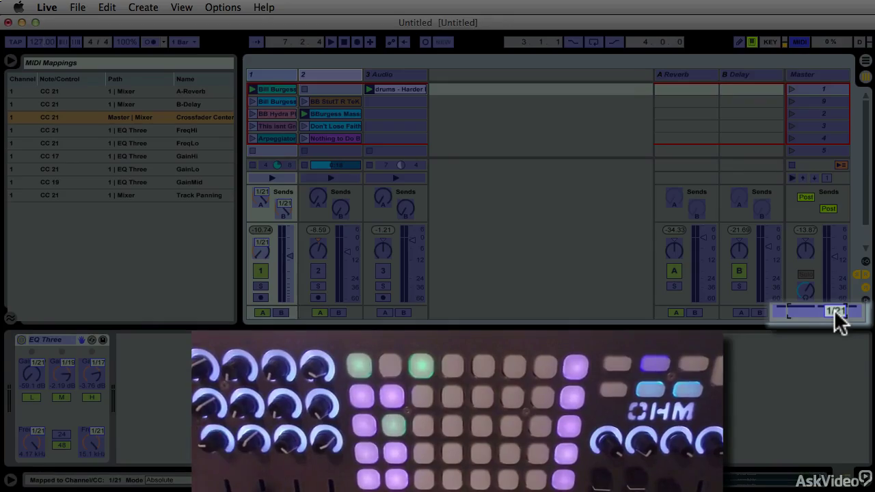
click(798, 39)
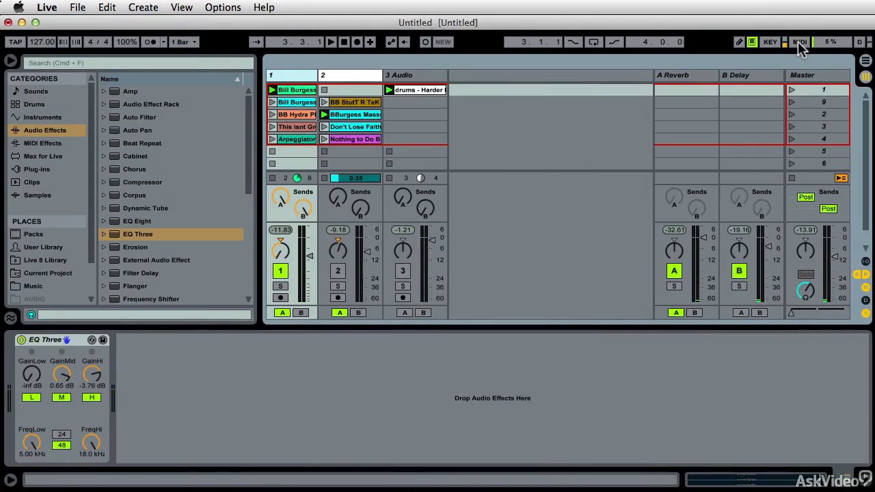
click(799, 42)
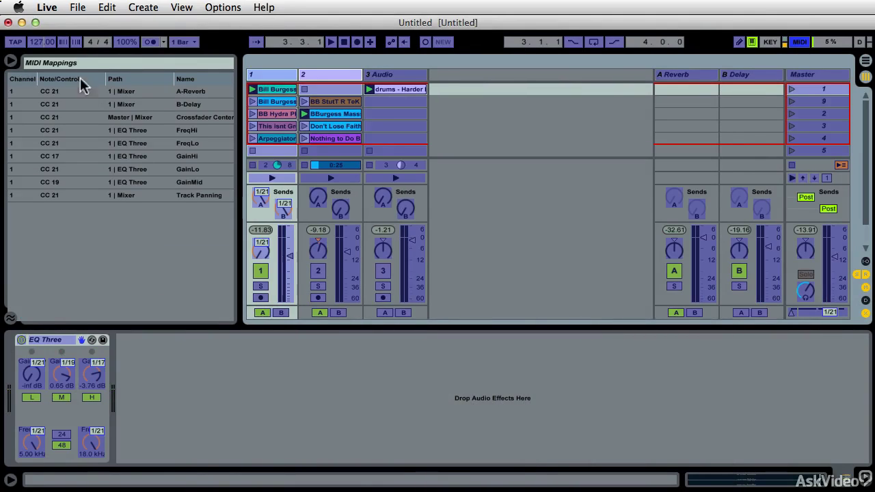
click(149, 91)
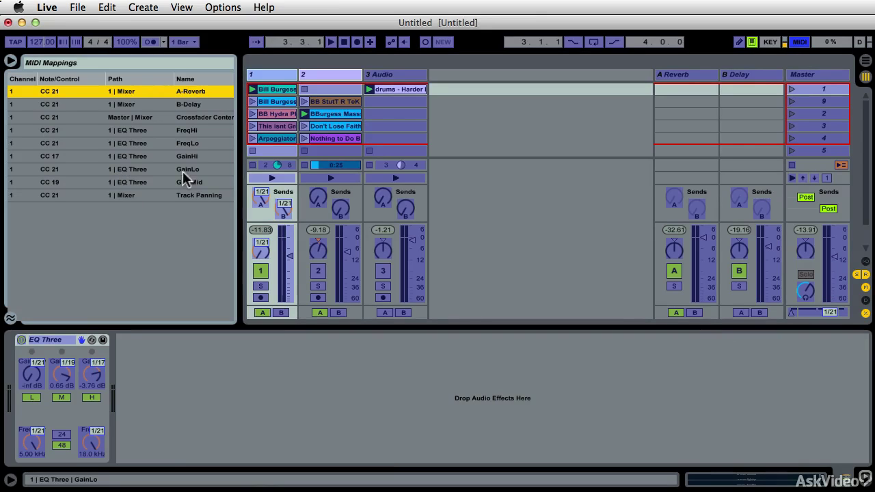
click(802, 41)
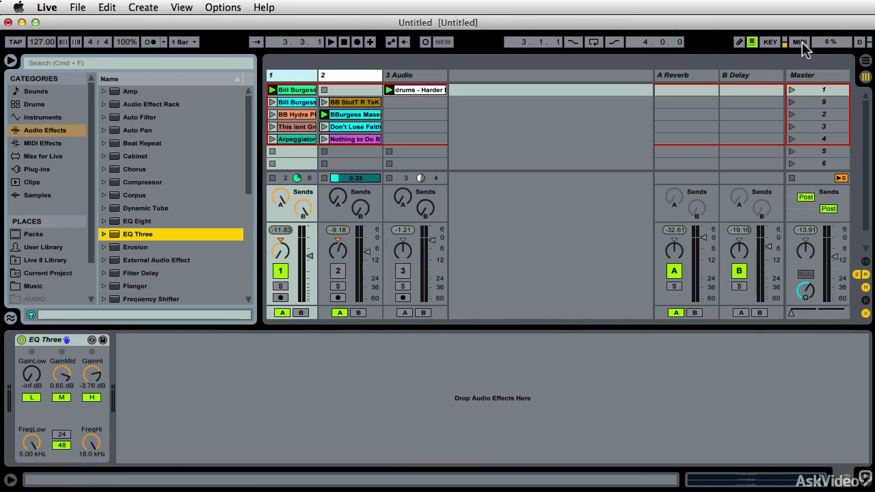